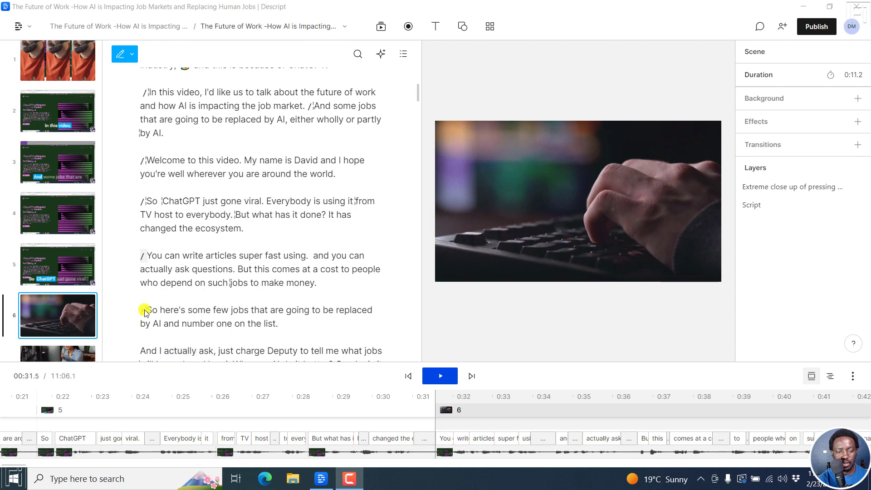
# Step: Add captions to scene 6, the close-up of the hand on the keyboard
pyautogui.click(50, 307)
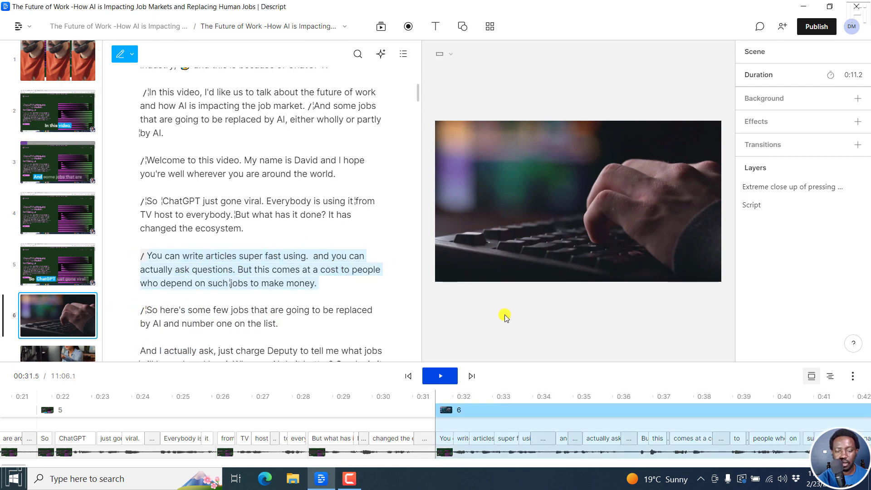
pyautogui.click(441, 378)
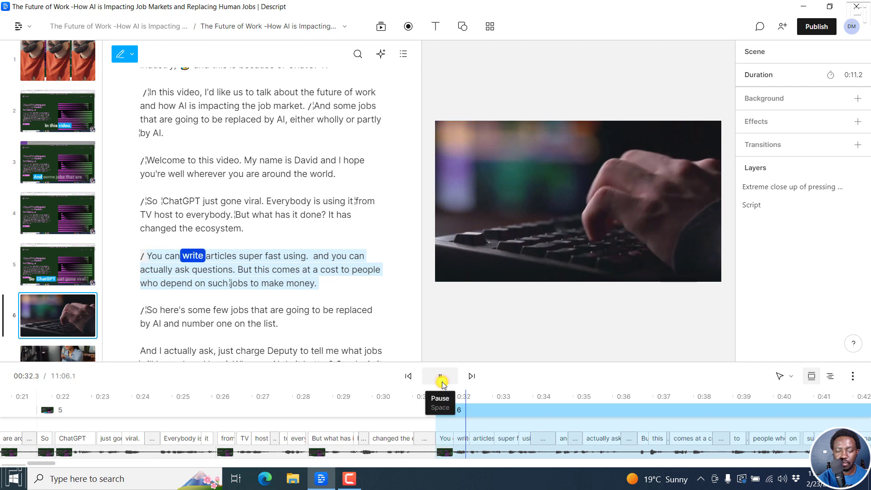
pyautogui.click(440, 379)
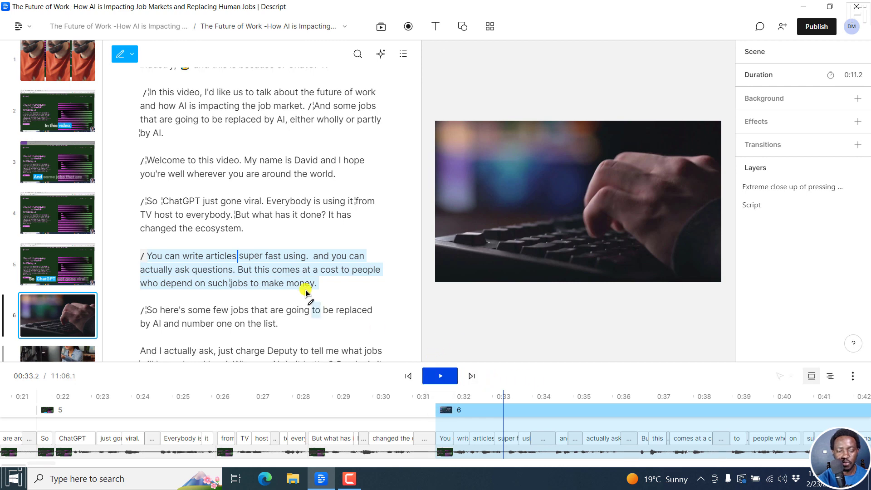
pyautogui.click(433, 28)
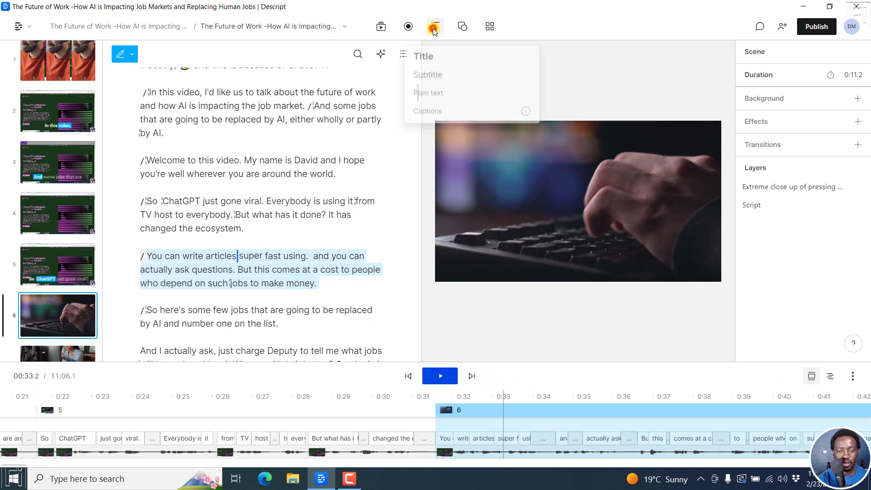
pyautogui.click(439, 111)
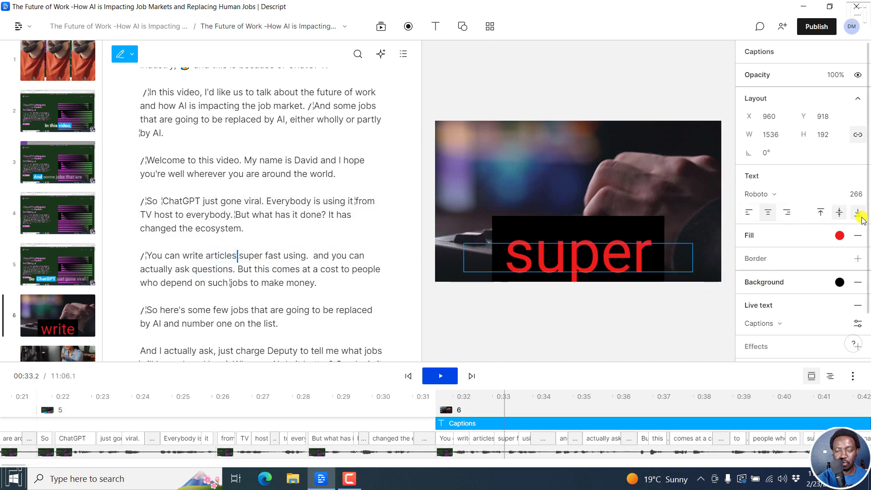
# Step: Set the captions' fill colour to white (ffffff) and remove their black background
pyautogui.scroll(-1, 857, 213)
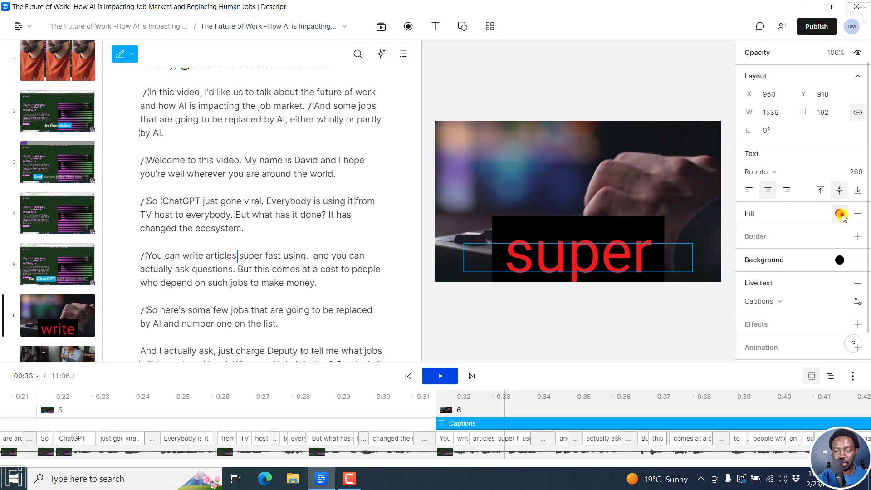
pyautogui.click(840, 213)
pyautogui.moveTo(712, 117); pyautogui.dragTo(660, 87)
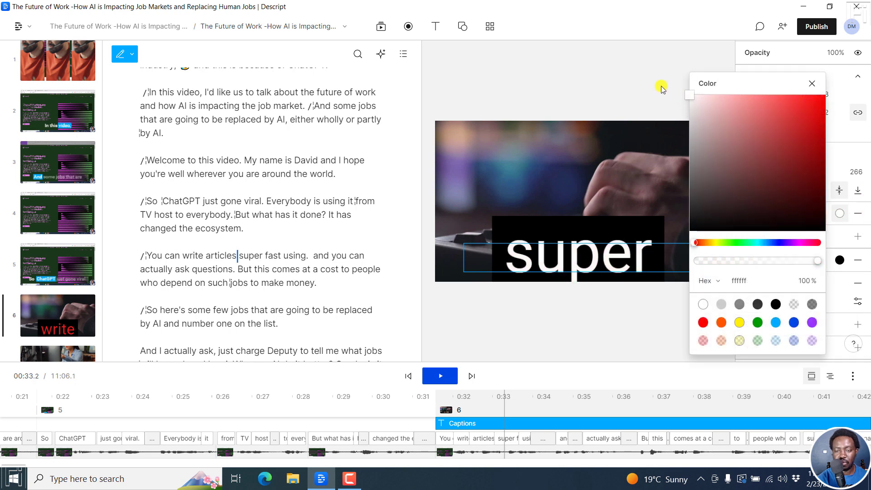
pyautogui.click(812, 84)
pyautogui.click(858, 260)
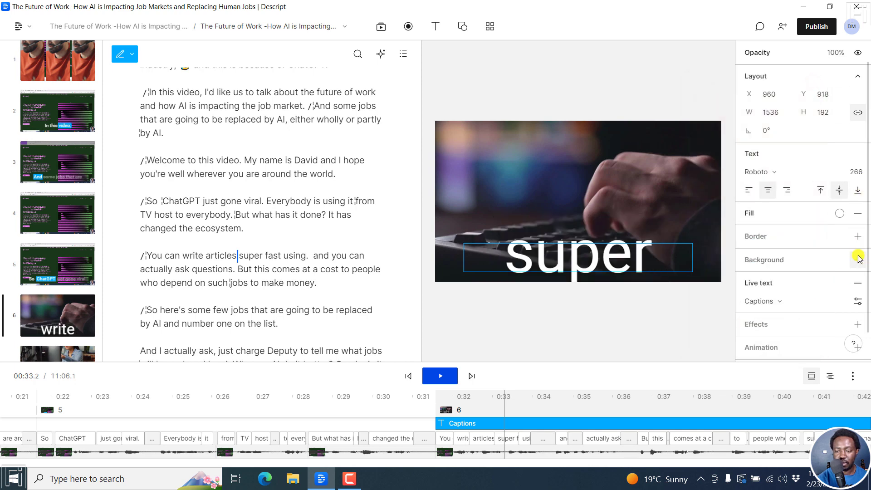
# Step: Set the captions' text size to 80 and preview them from the start of scene 6
pyautogui.moveTo(854, 172); pyautogui.dragTo(855, 168)
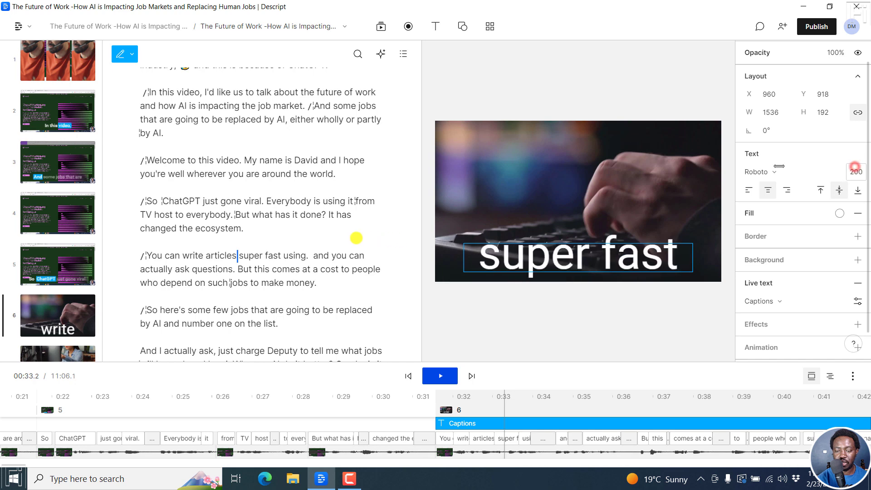
pyautogui.moveTo(707, 175); pyautogui.dragTo(652, 178)
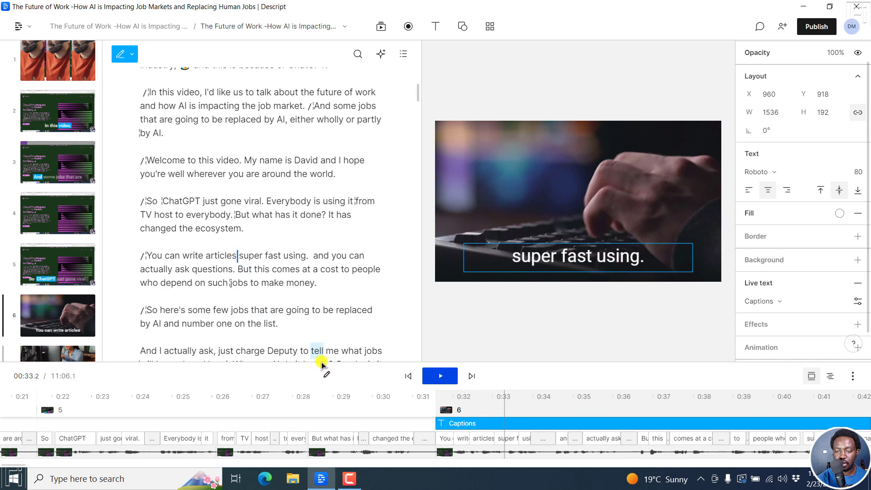
pyautogui.click(858, 302)
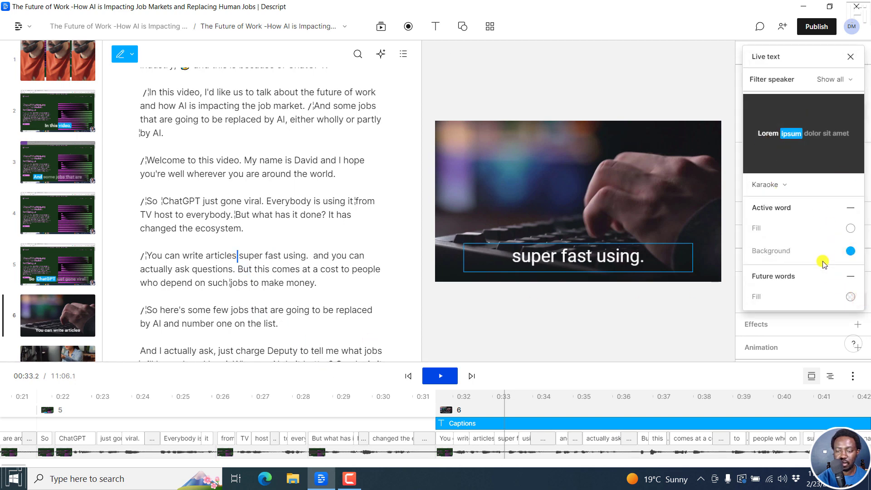
pyautogui.click(851, 56)
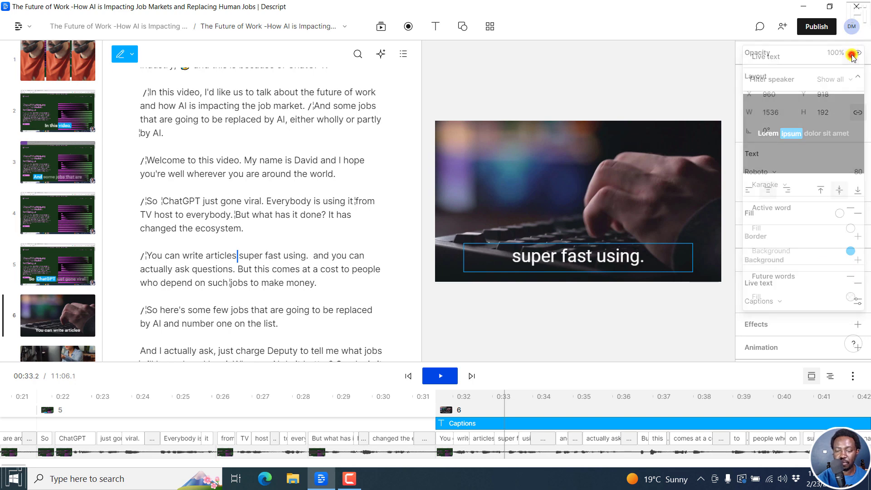
pyautogui.click(438, 397)
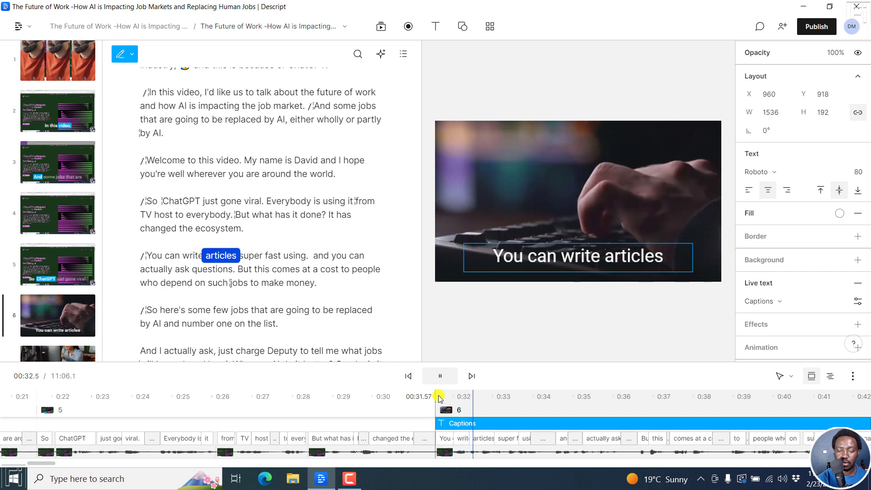
pyautogui.press('space')
pyautogui.click(458, 417)
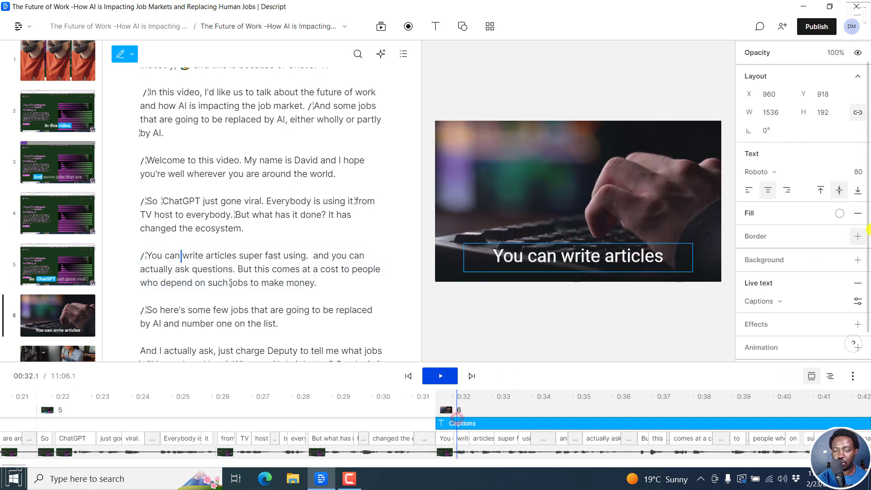
# Step: Try the Classic and Clean live text styles on the captions and settle on Karaoke
pyautogui.scroll(-1, 852, 245)
pyautogui.click(857, 270)
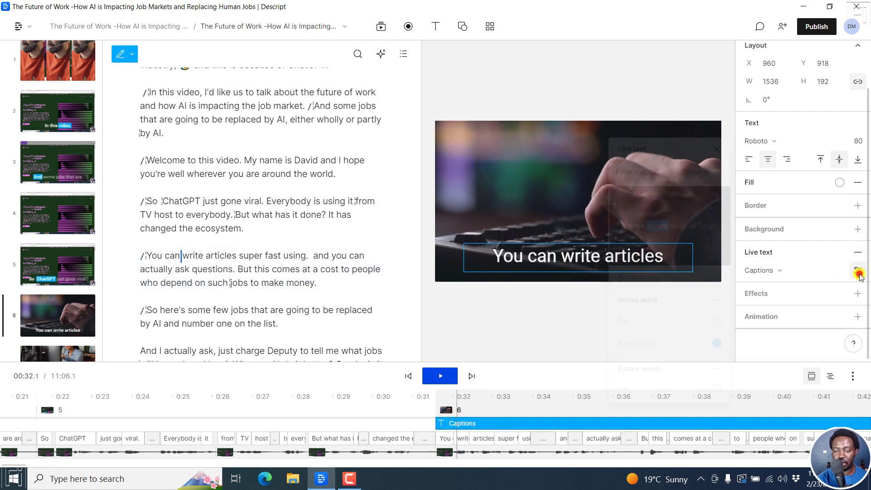
pyautogui.click(646, 278)
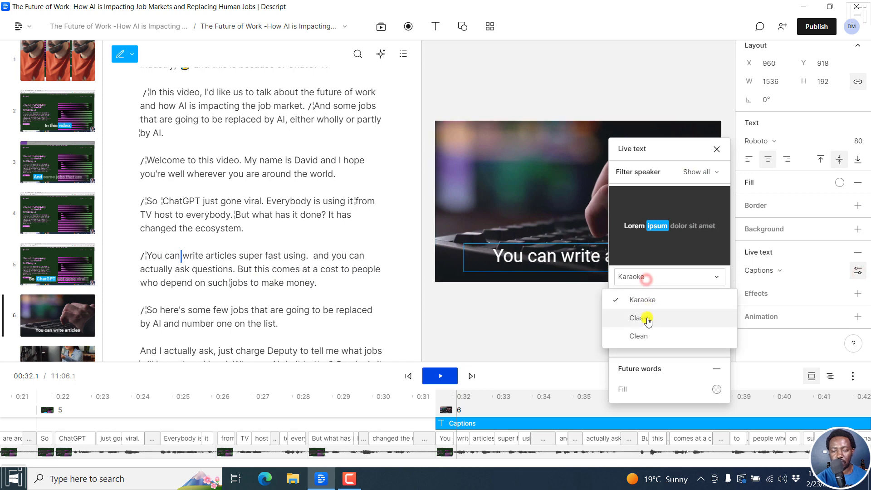
pyautogui.click(647, 318)
pyautogui.click(648, 277)
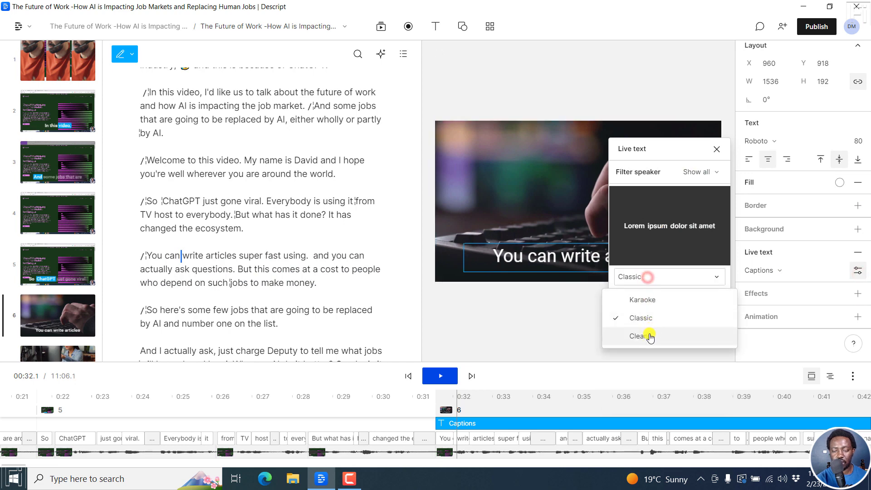
pyautogui.click(647, 335)
pyautogui.click(643, 277)
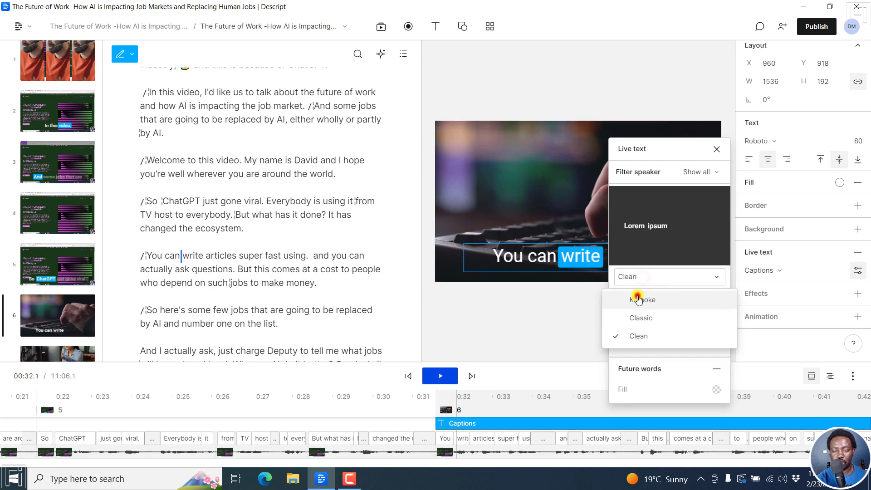
pyautogui.click(643, 300)
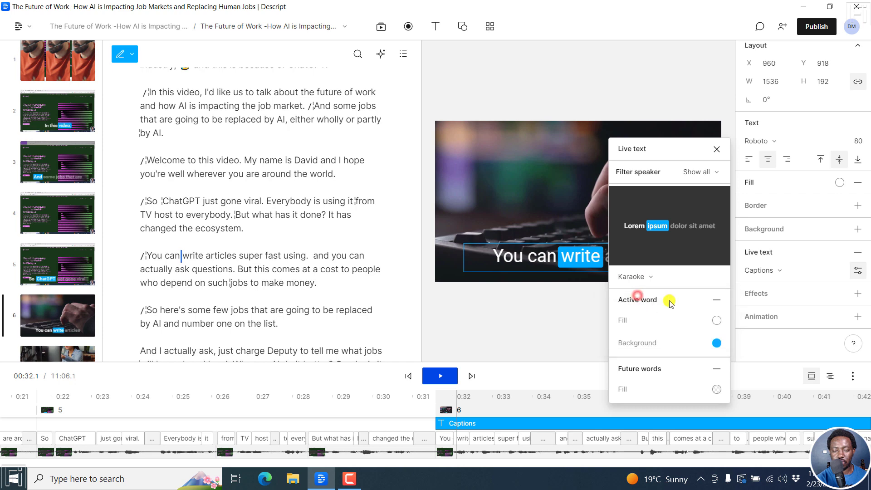
pyautogui.click(715, 149)
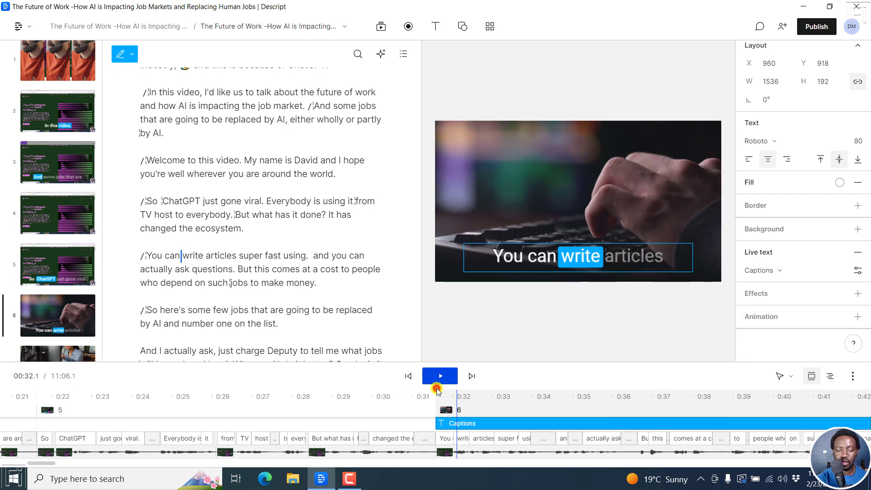
# Step: Play scene 6 from its start to preview the Karaoke word highlighting
pyautogui.click(436, 391)
pyautogui.press('space')
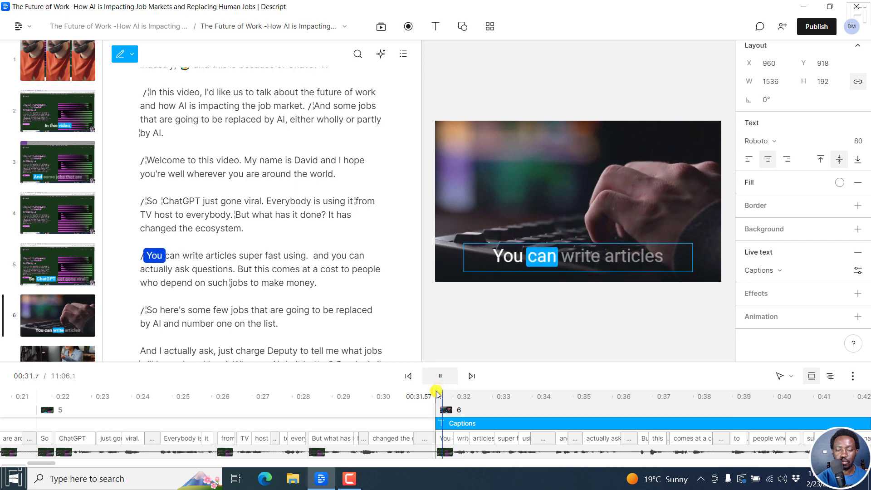
pyautogui.press('space')
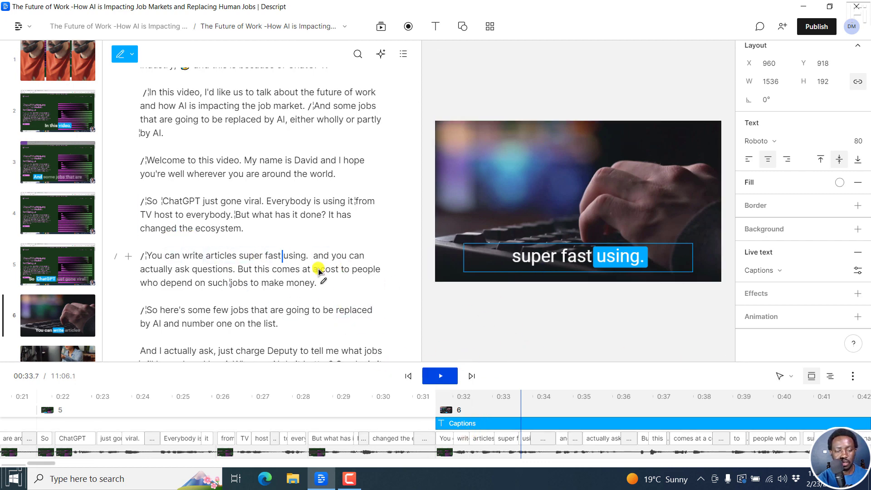
# Step: Add a progress bar across the full width of the video's upper edge, 1920 wide and about 63 high
pyautogui.click(462, 26)
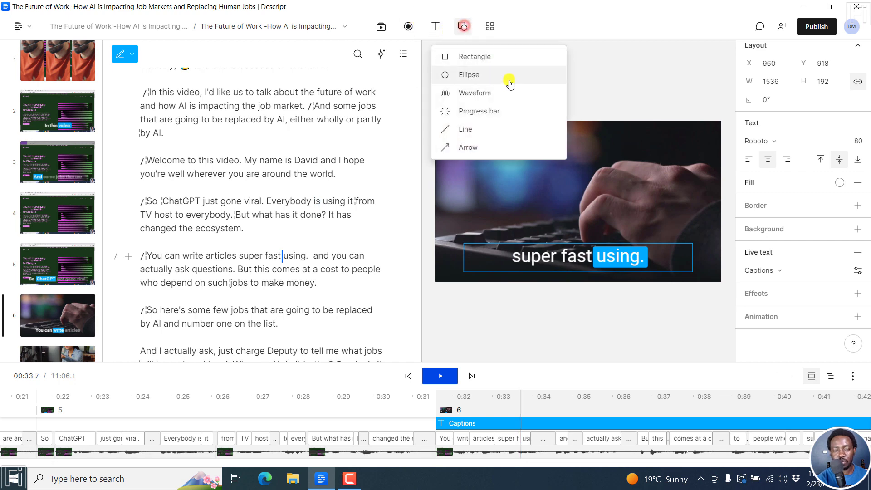
pyautogui.click(479, 111)
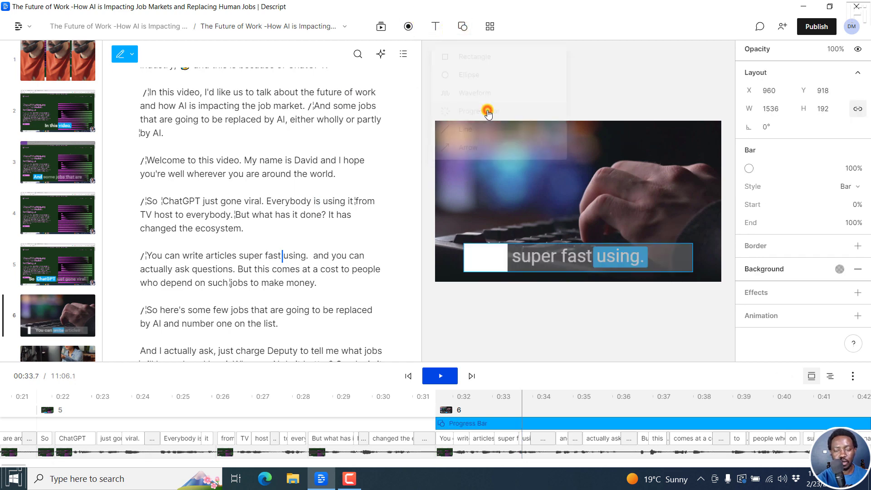
pyautogui.moveTo(583, 226); pyautogui.dragTo(552, 132)
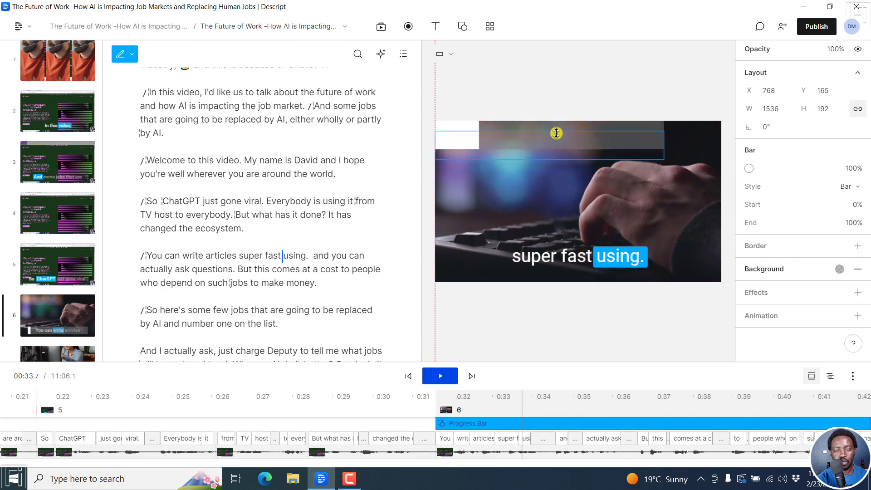
pyautogui.moveTo(664, 133); pyautogui.dragTo(721, 136)
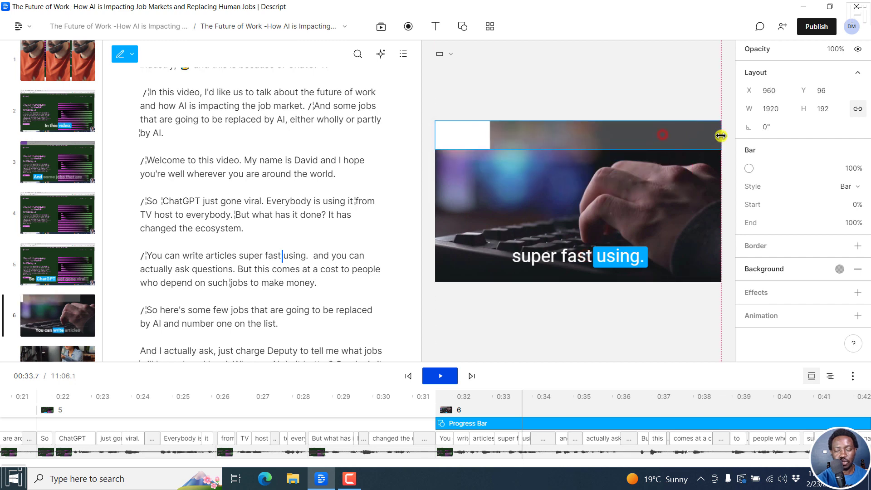
pyautogui.moveTo(586, 149); pyautogui.dragTo(584, 133)
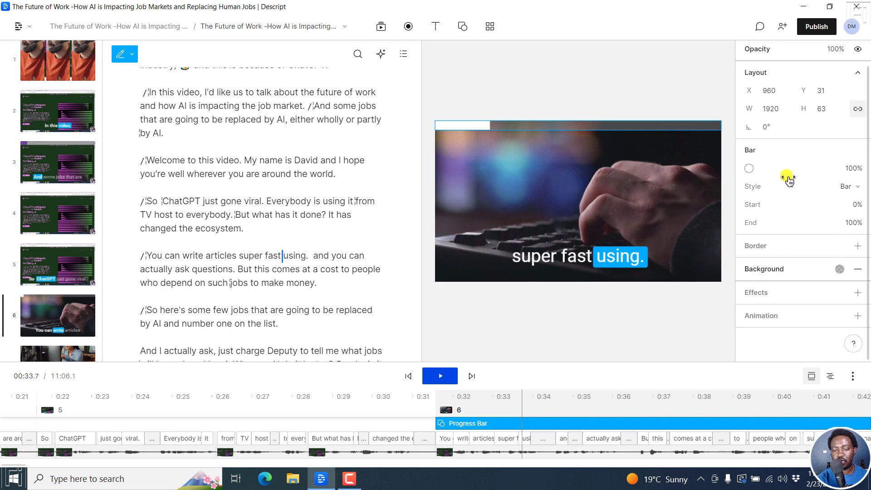
# Step: Change the progress bar's fill colour from white to a bright magenta-pink
pyautogui.click(749, 168)
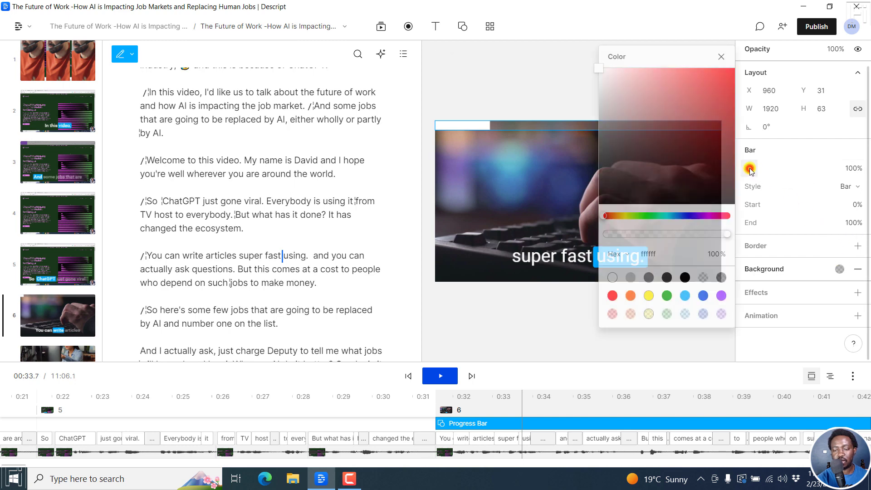
pyautogui.click(714, 216)
pyautogui.click(704, 77)
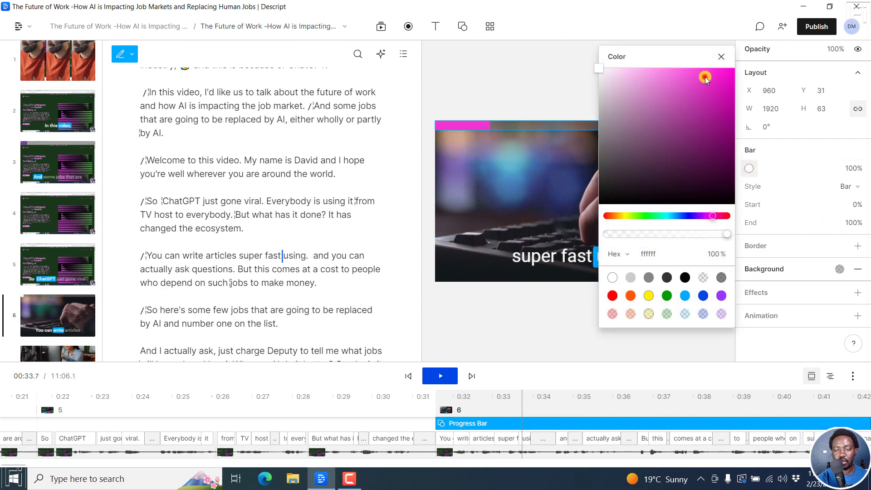
pyautogui.click(722, 57)
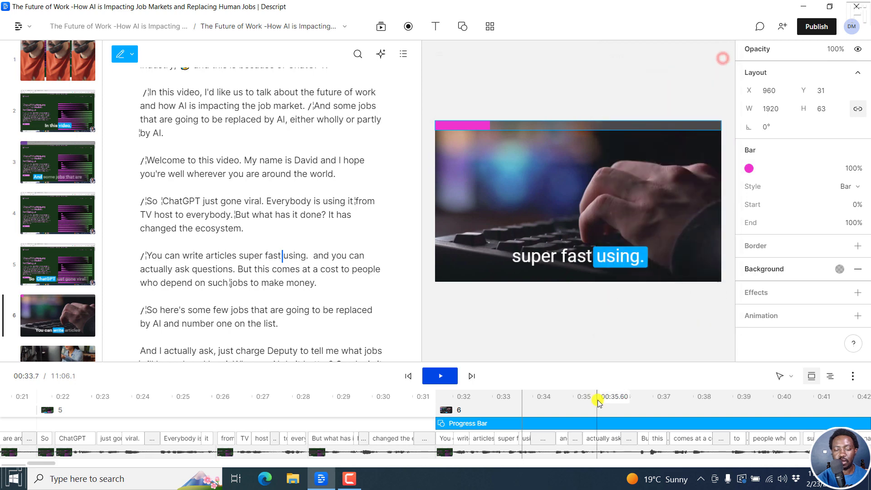
# Step: Play scene 6 from its start to preview the progress bar together with the captions
pyautogui.click(438, 401)
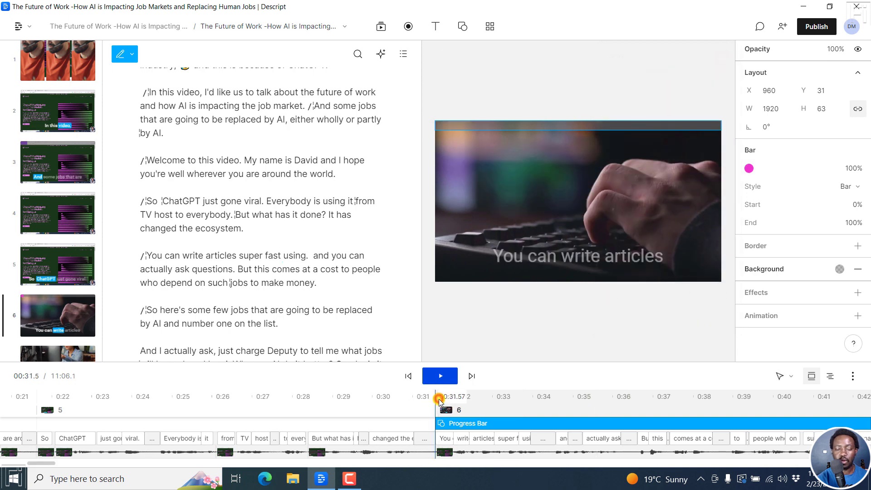
pyautogui.press('space')
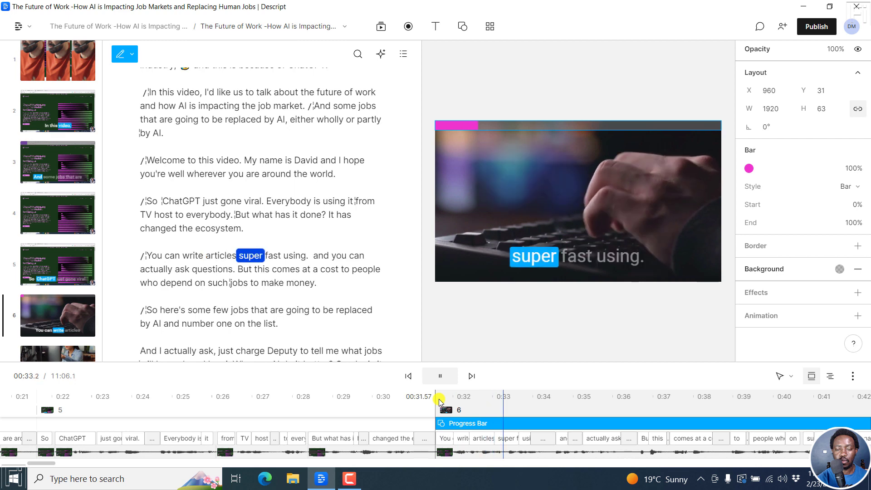
pyautogui.press('space')
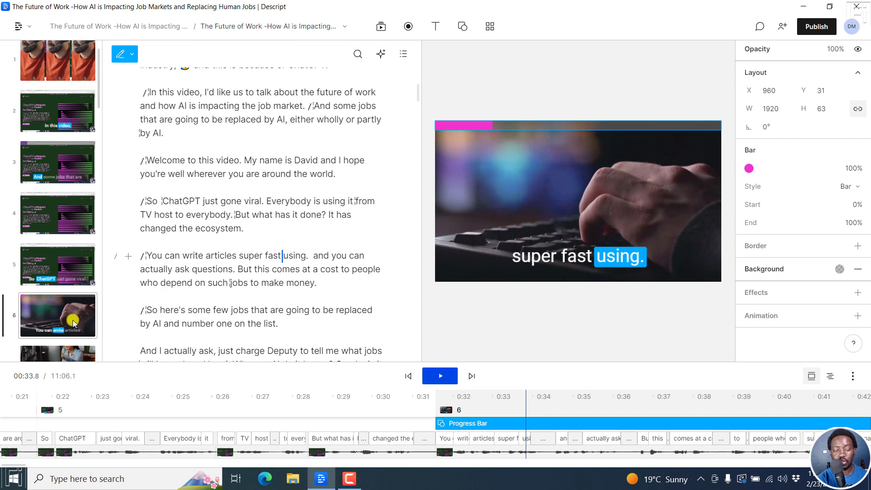
# Step: Save scene 6 to a newly created template and title the template ReUsable
pyautogui.rightClick(73, 322)
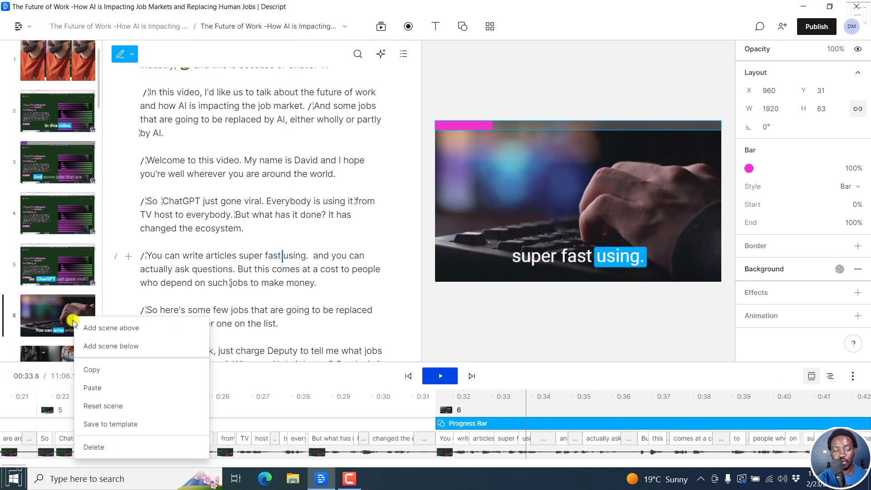
pyautogui.click(109, 428)
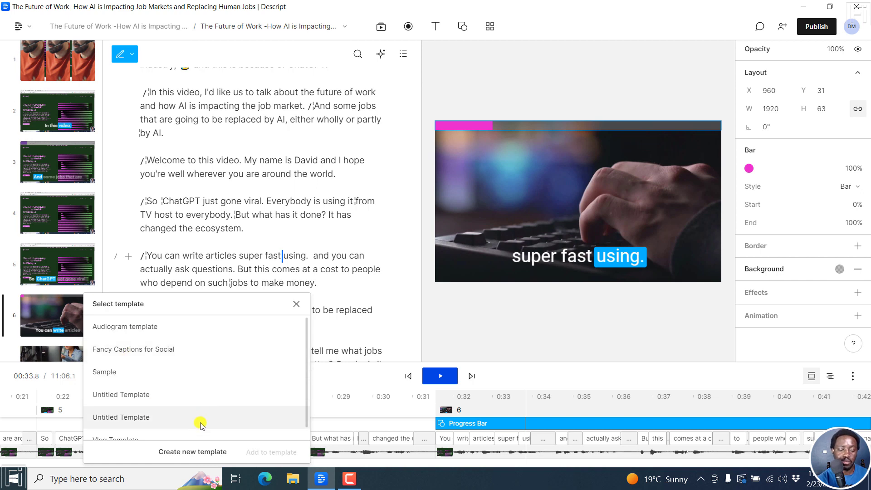
pyautogui.click(185, 452)
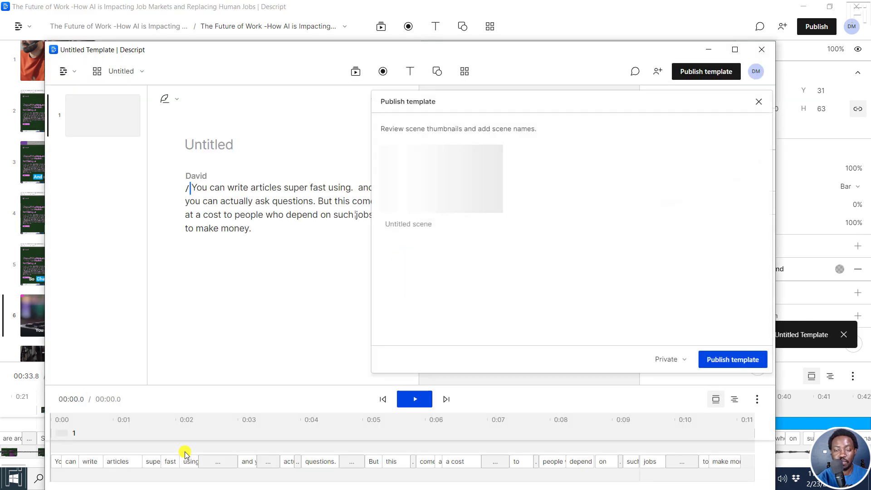
pyautogui.click(227, 148)
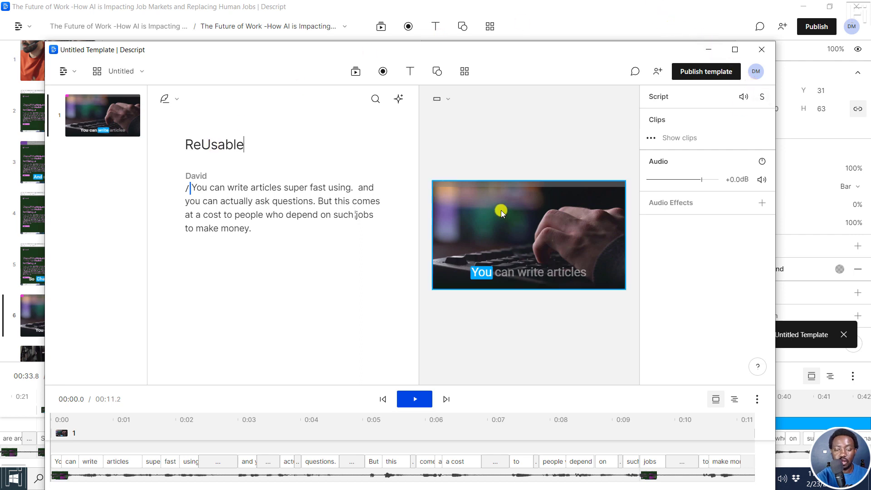
# Step: Name the template's scene "For SOcial" and publish the template with Private visibility
pyautogui.click(713, 72)
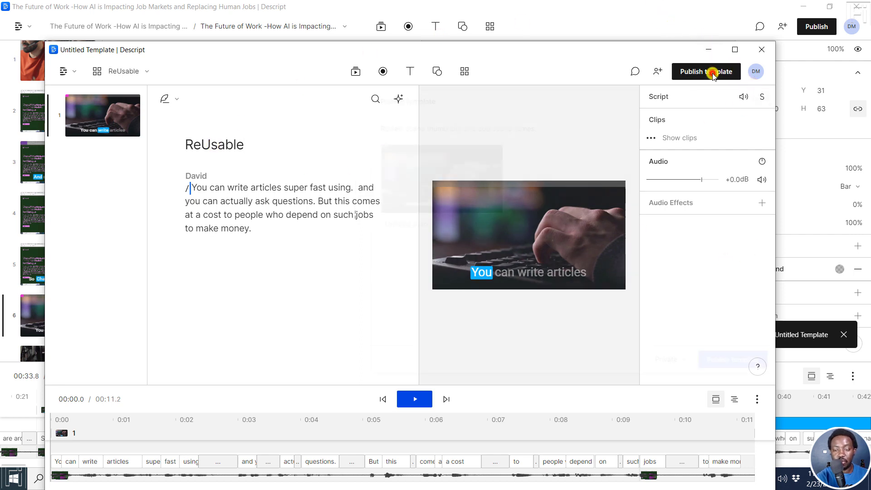
pyautogui.click(416, 227)
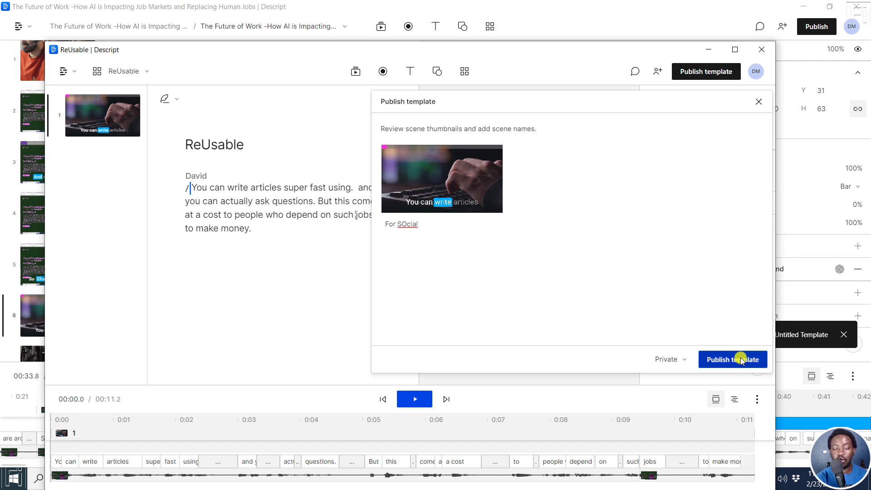
pyautogui.click(686, 360)
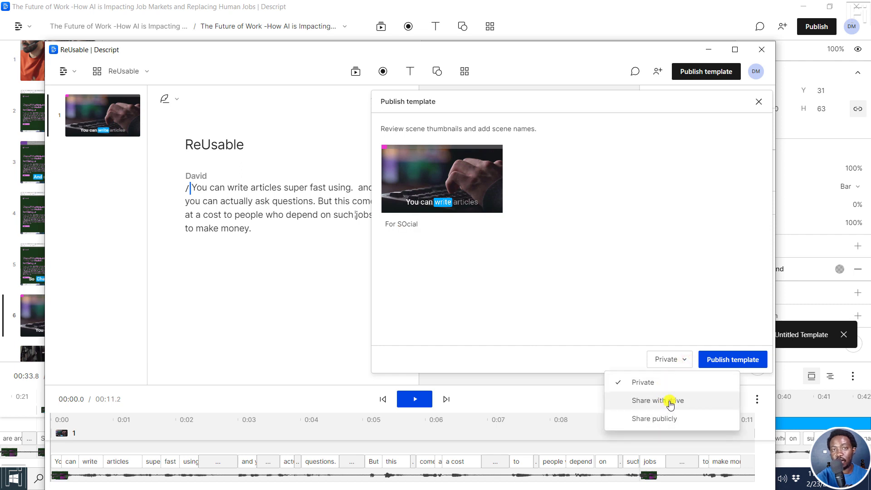
pyautogui.click(689, 247)
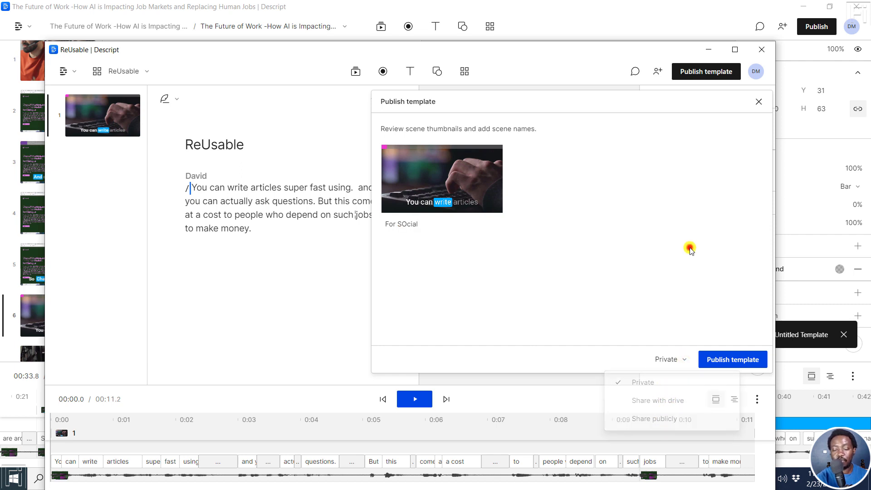
pyautogui.click(739, 361)
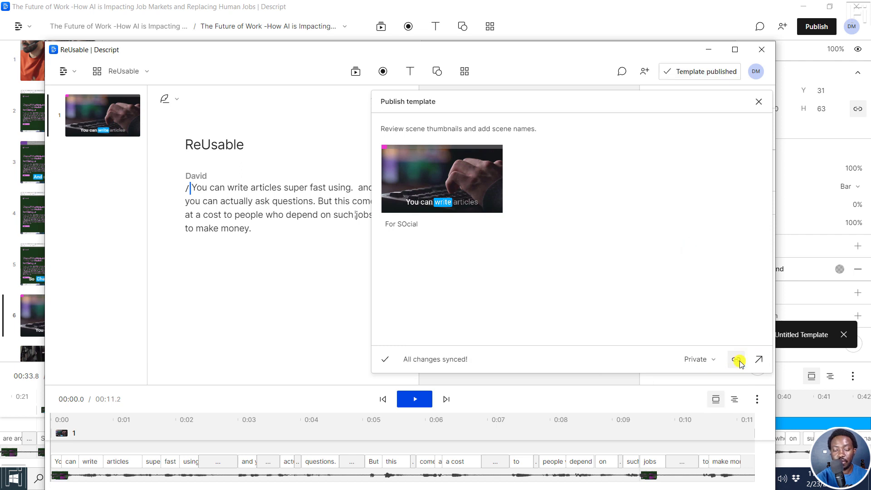
# Step: Close the publishing dialog and the ReUsable template window without discarding changes, returning to the video project
pyautogui.click(762, 49)
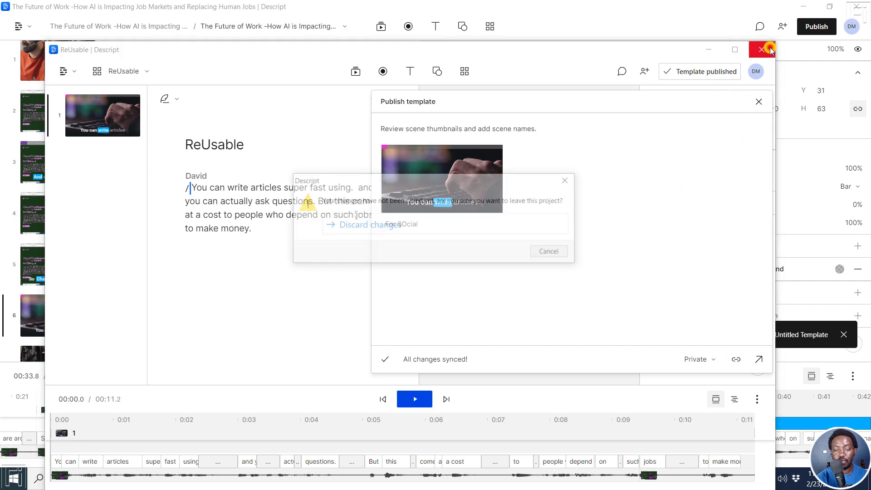
pyautogui.click(553, 252)
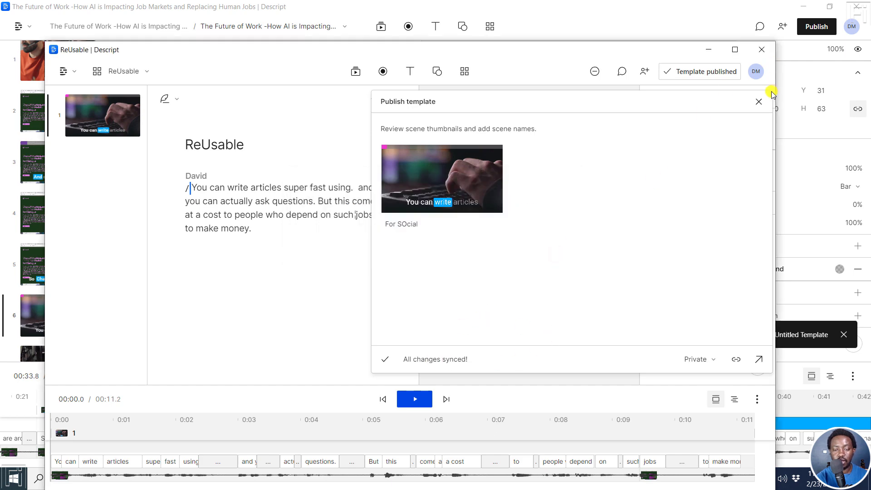
pyautogui.click(761, 100)
pyautogui.click(762, 50)
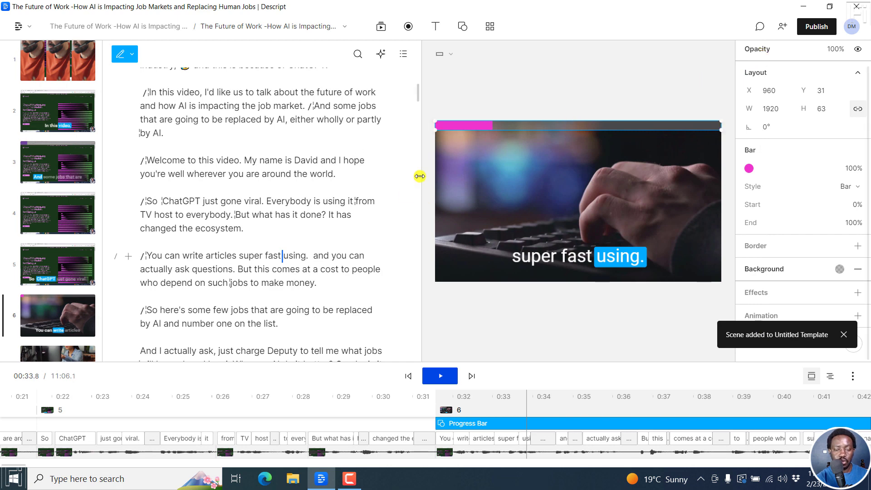
# Step: Apply the "For SOcial" scene from the ReUsable template to scene 8 under the Telemarketing heading
pyautogui.moveTo(417, 96); pyautogui.dragTo(417, 117)
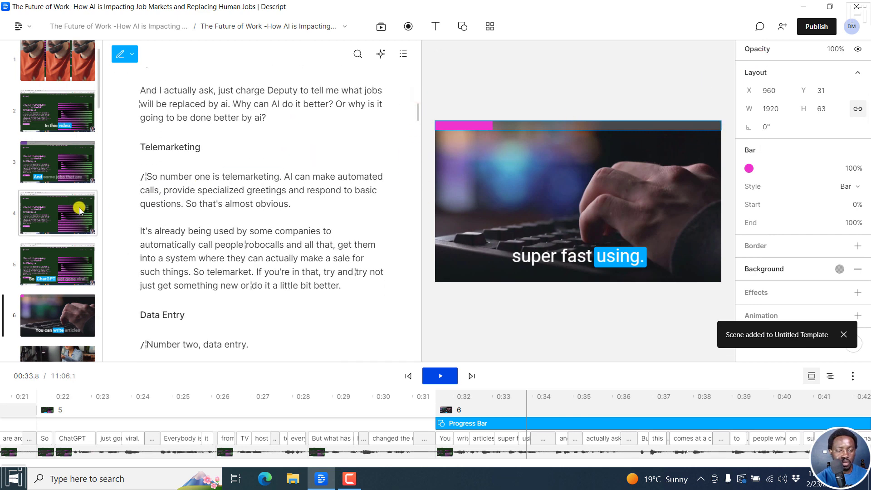
pyautogui.moveTo(96, 94); pyautogui.dragTo(102, 122)
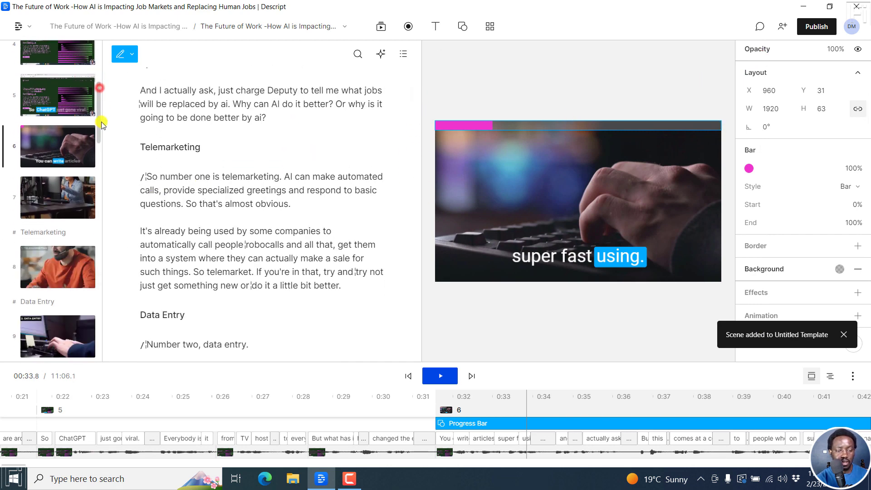
pyautogui.click(53, 198)
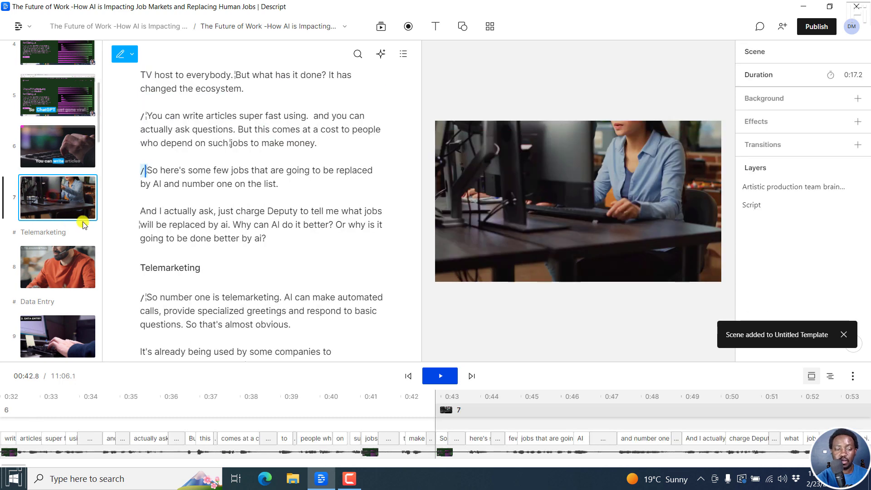
pyautogui.click(46, 276)
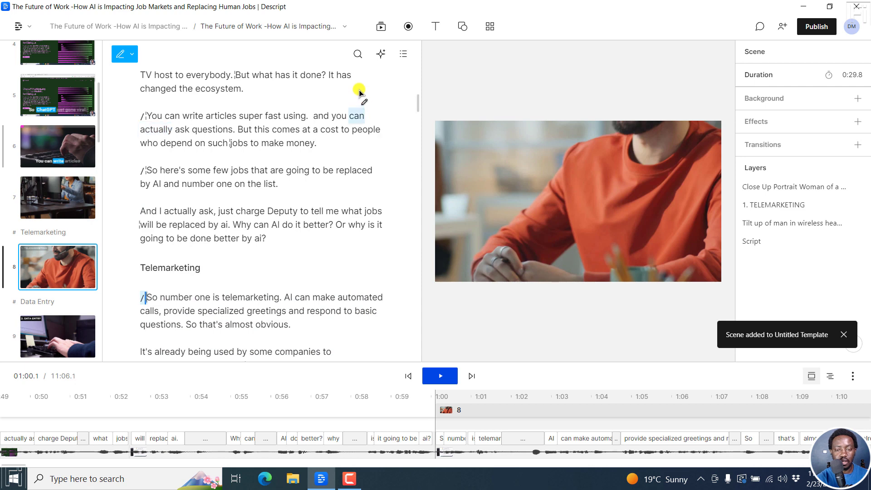
pyautogui.click(494, 28)
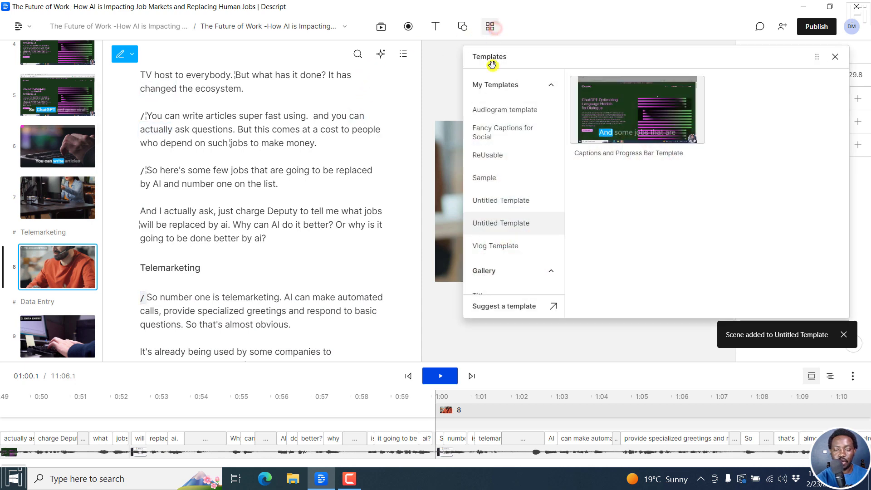
pyautogui.click(496, 156)
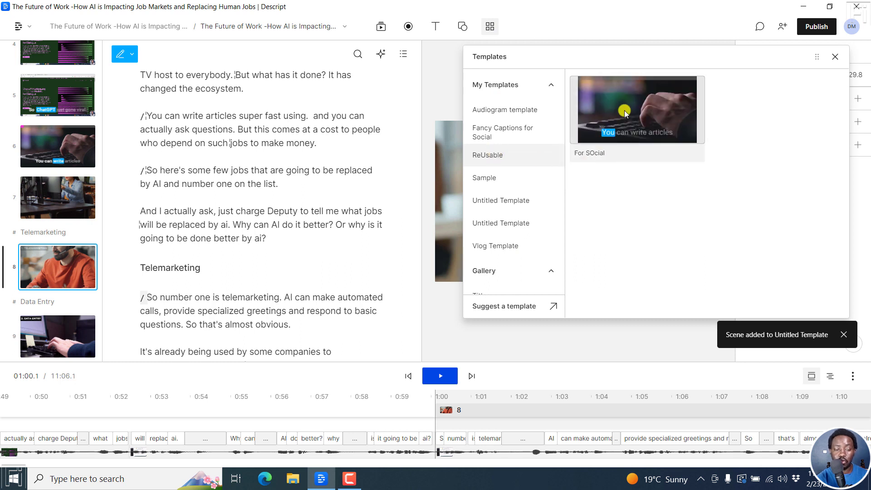
pyautogui.moveTo(663, 113); pyautogui.dragTo(186, 317)
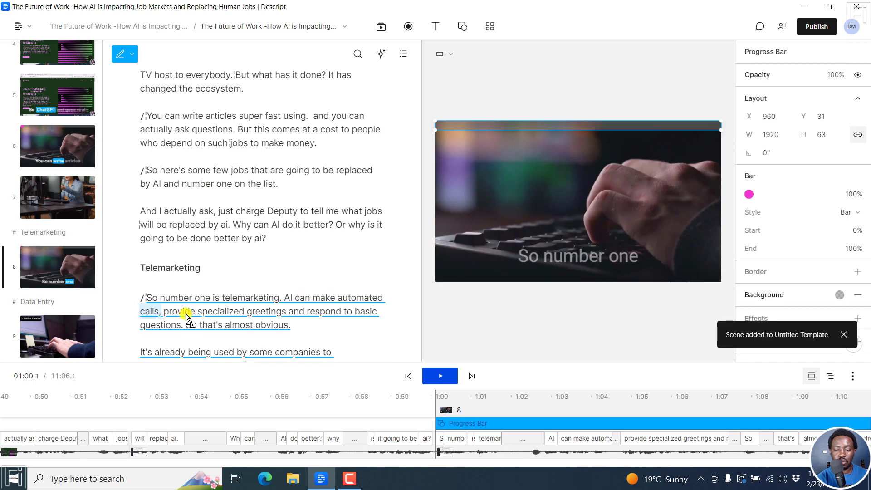
# Step: Select the keyboard-typing background clip in scene 8's video preview
pyautogui.click(536, 173)
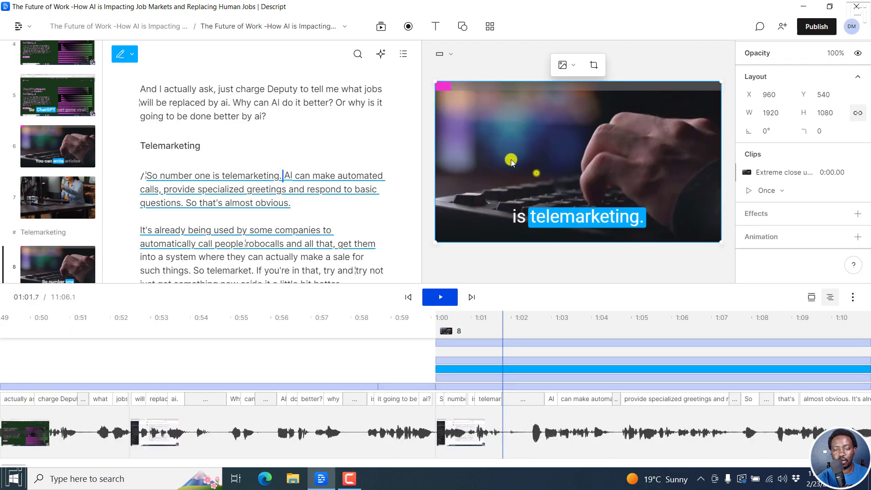